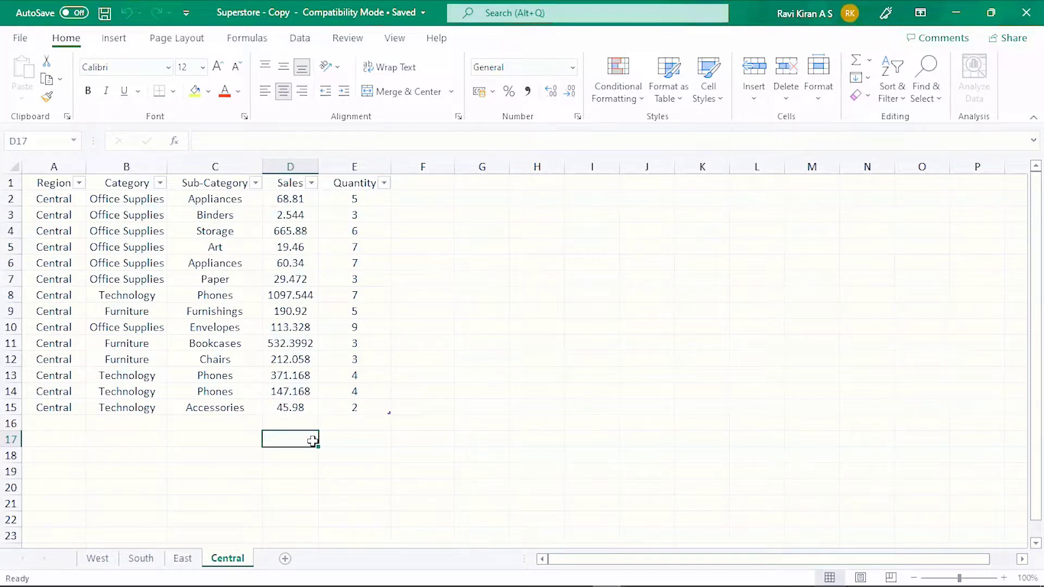
- Start the PivotTable and PivotChart Wizard for a PivotTable from multiple consolidation ranges, with self-created page fields
key("alt+d")
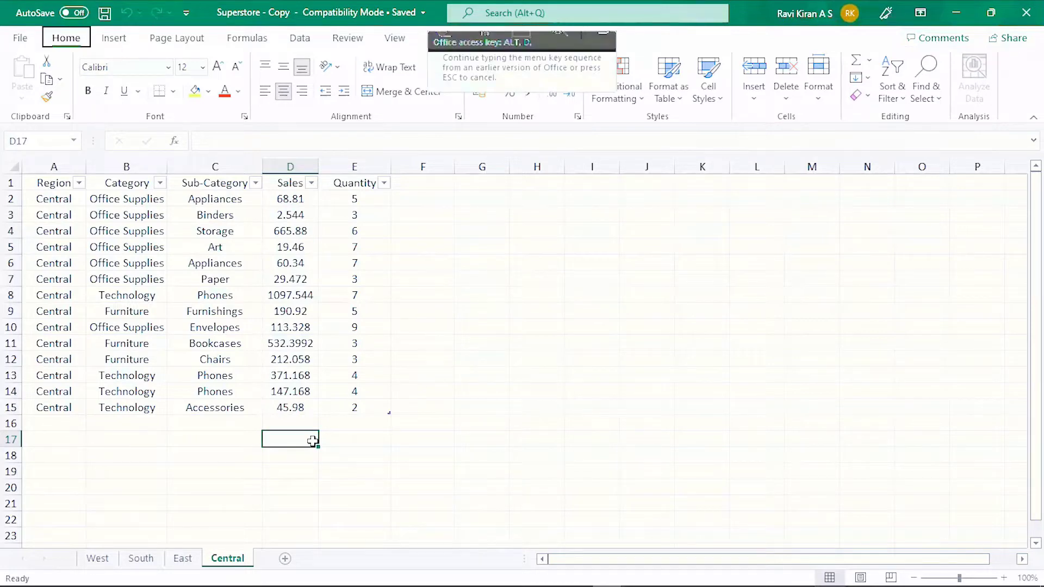
key("p")
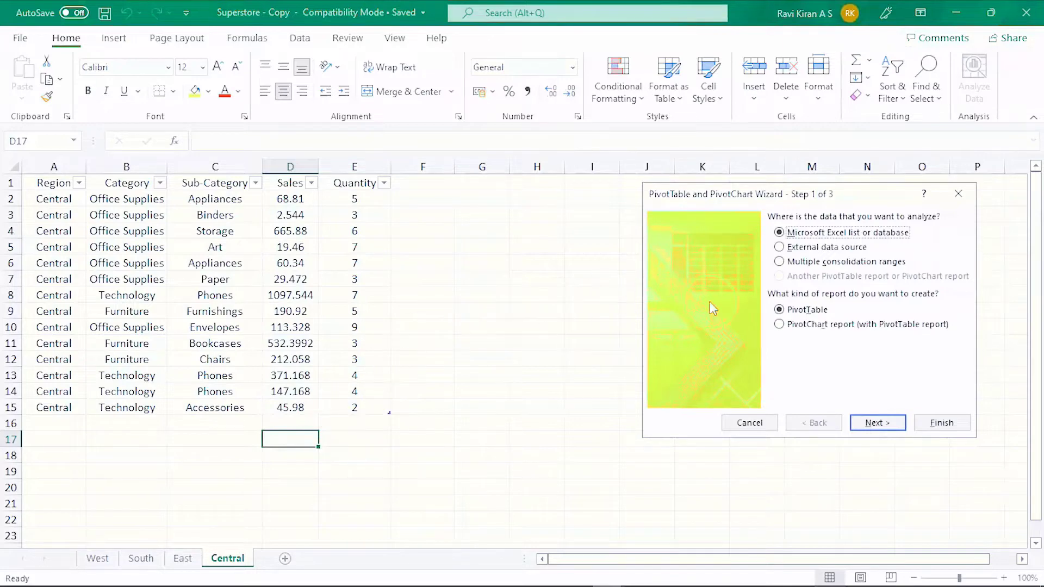
left_click(779, 262)
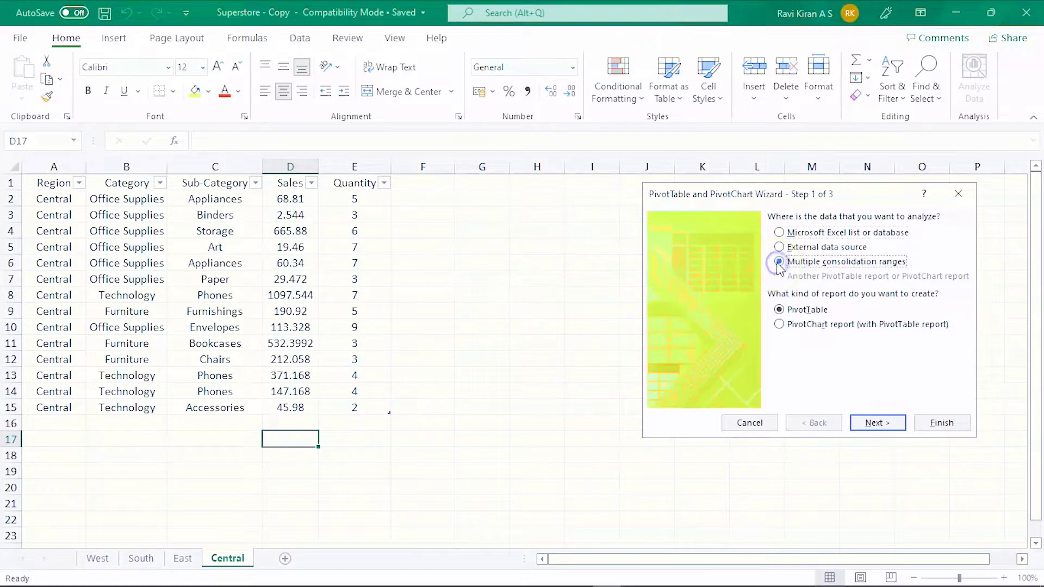
left_click(874, 422)
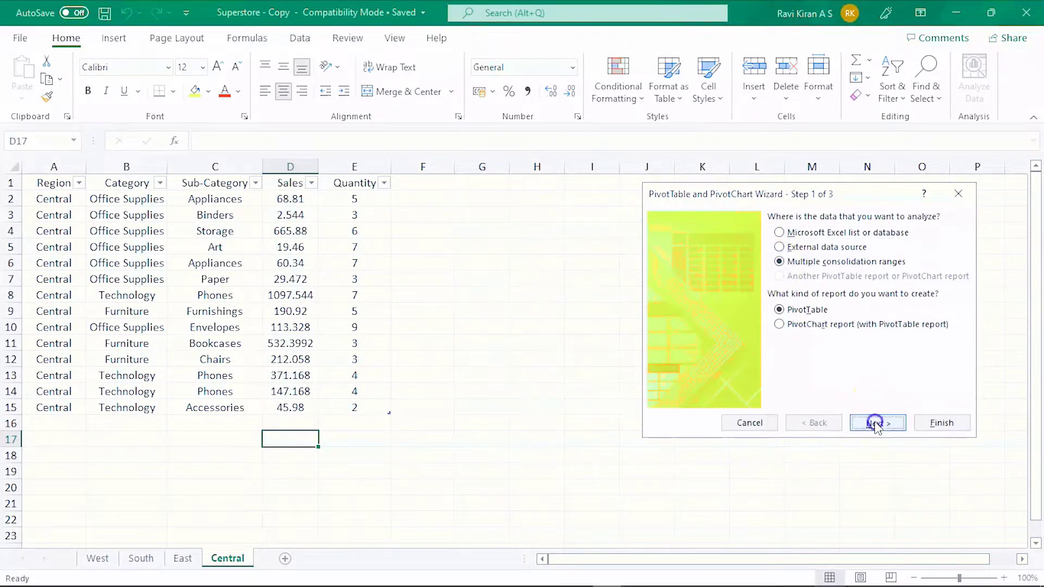
left_click(794, 391)
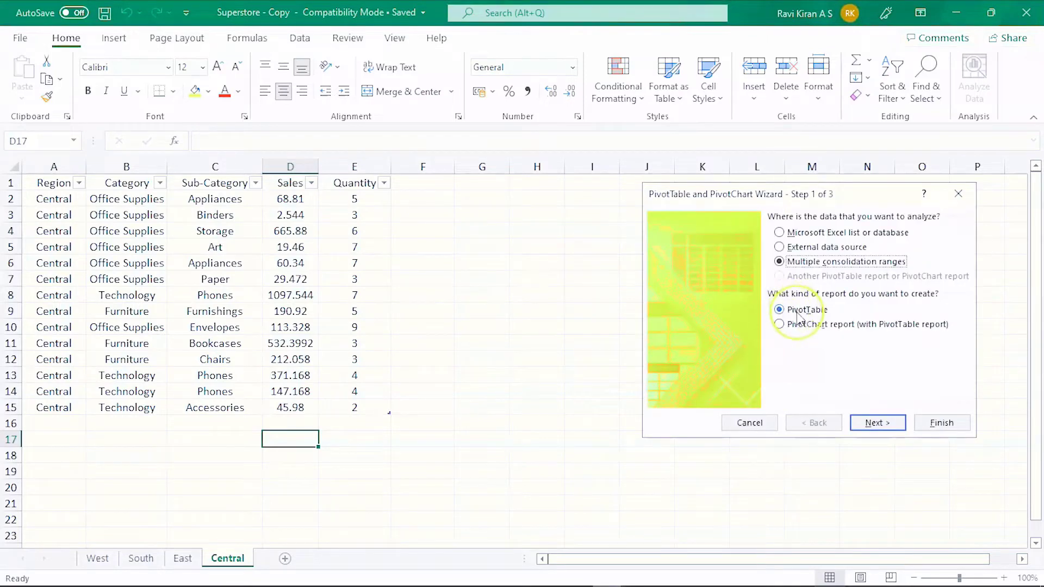
left_click(875, 422)
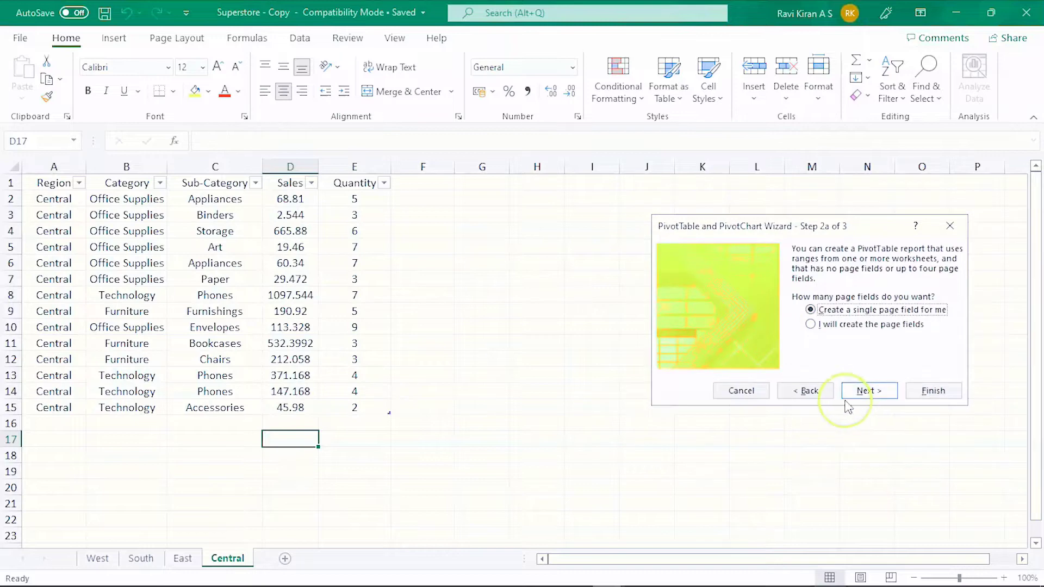
left_click(818, 325)
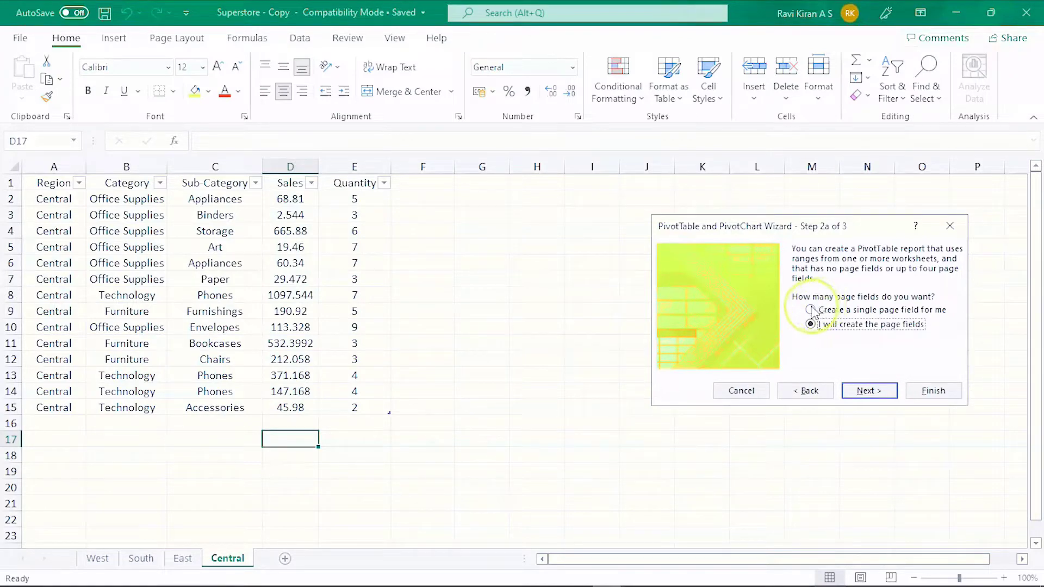
left_click(867, 398)
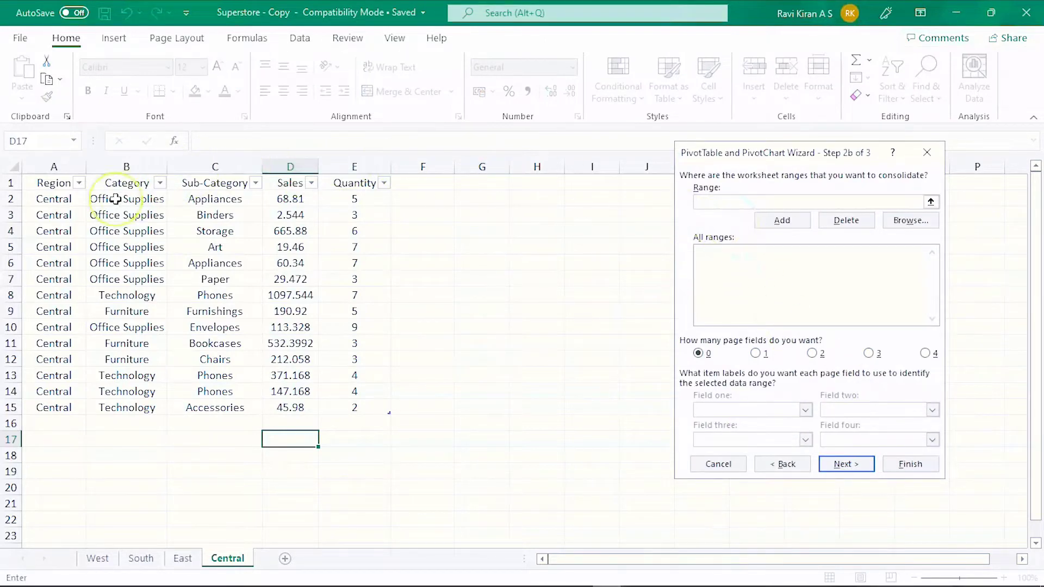
- Add the range B1:E15 from each of the Central, East, South and West sheets to the ranges to consolidate
left_click_drag(116, 183, 331, 406)
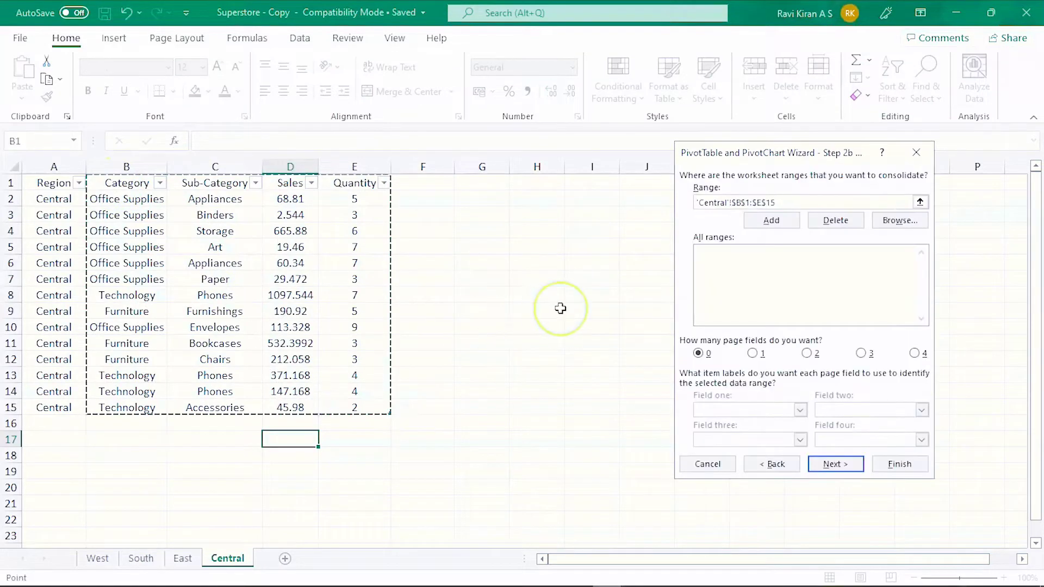
left_click(771, 221)
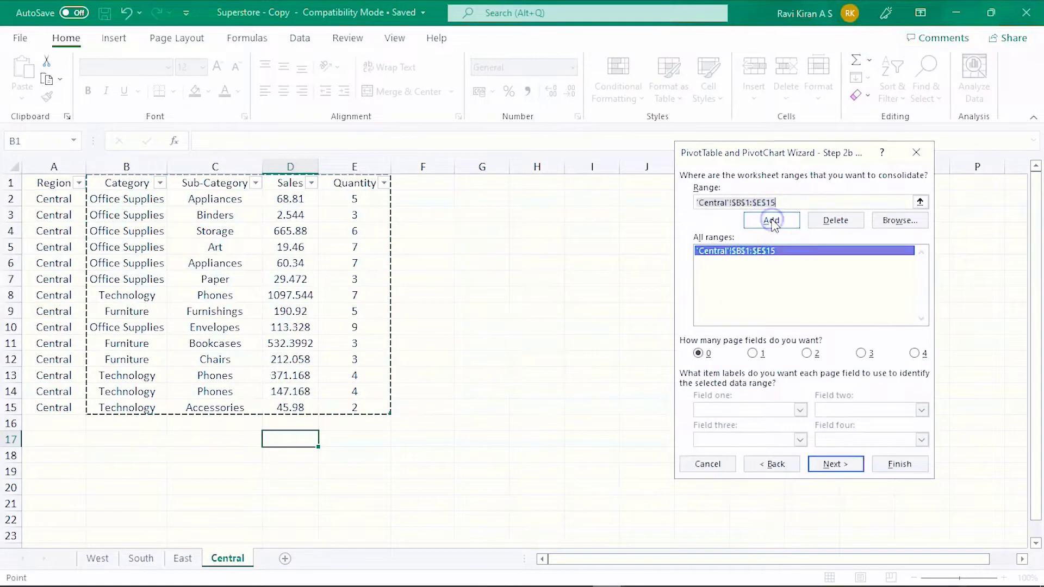
left_click(183, 560)
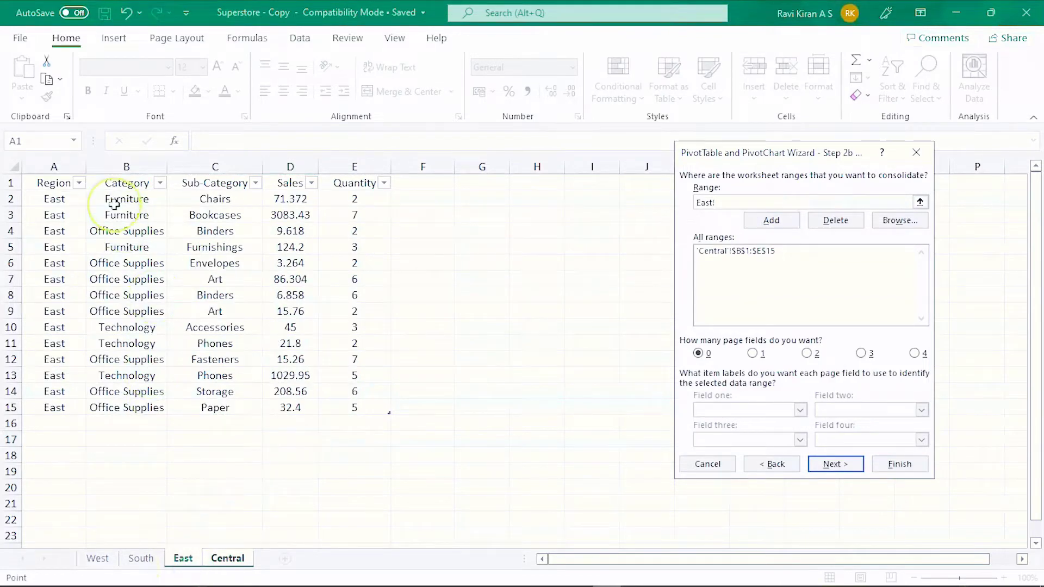
left_click_drag(109, 181, 335, 411)
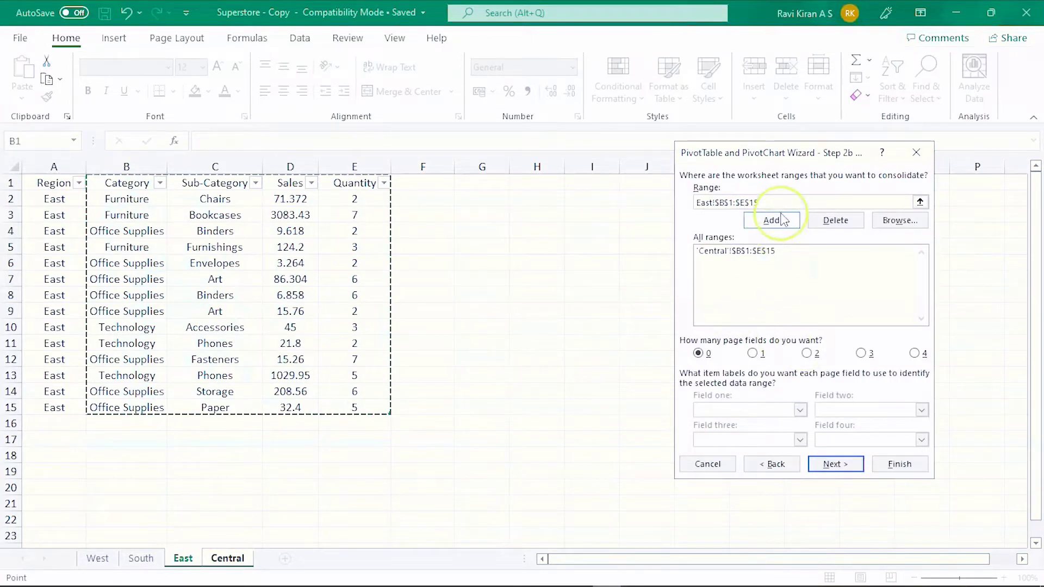
left_click(781, 219)
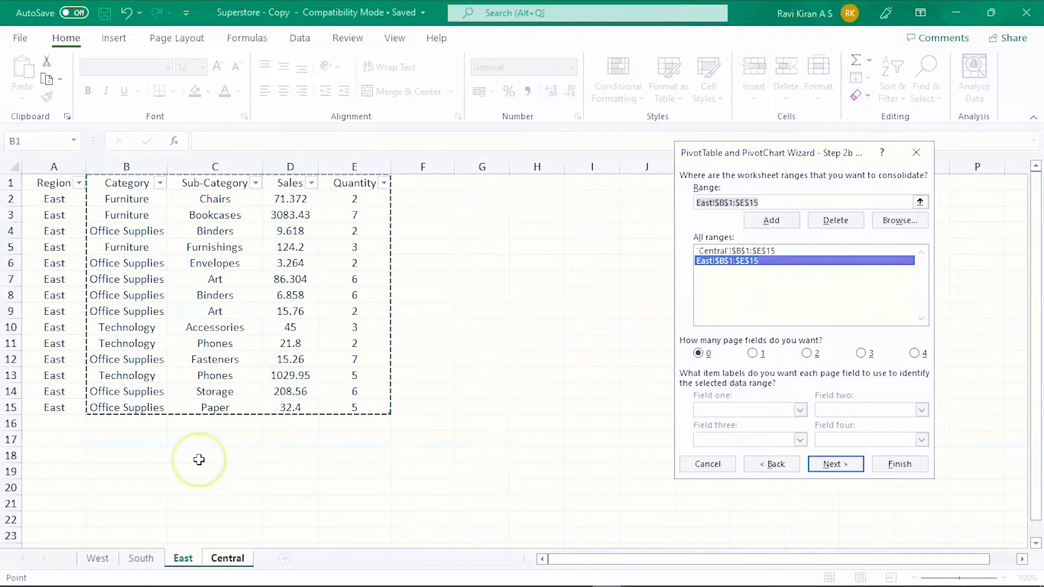
left_click(141, 559)
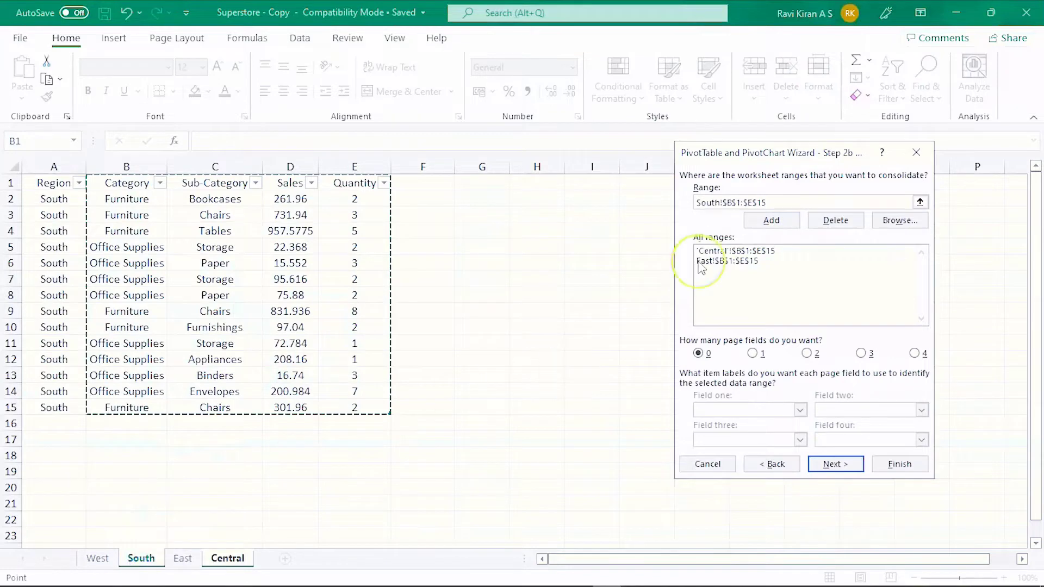
left_click(771, 221)
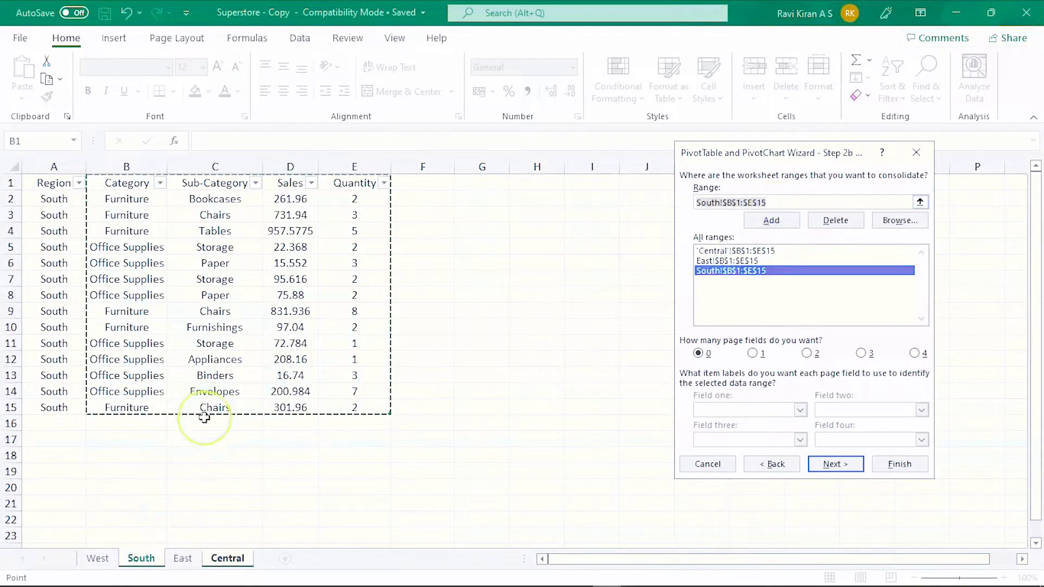
left_click(97, 558)
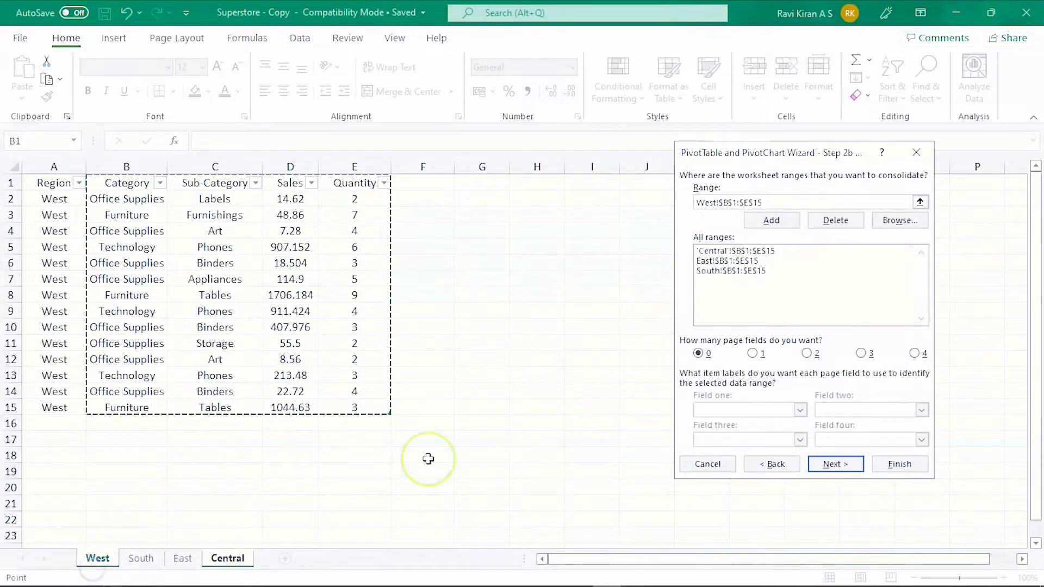
left_click(770, 220)
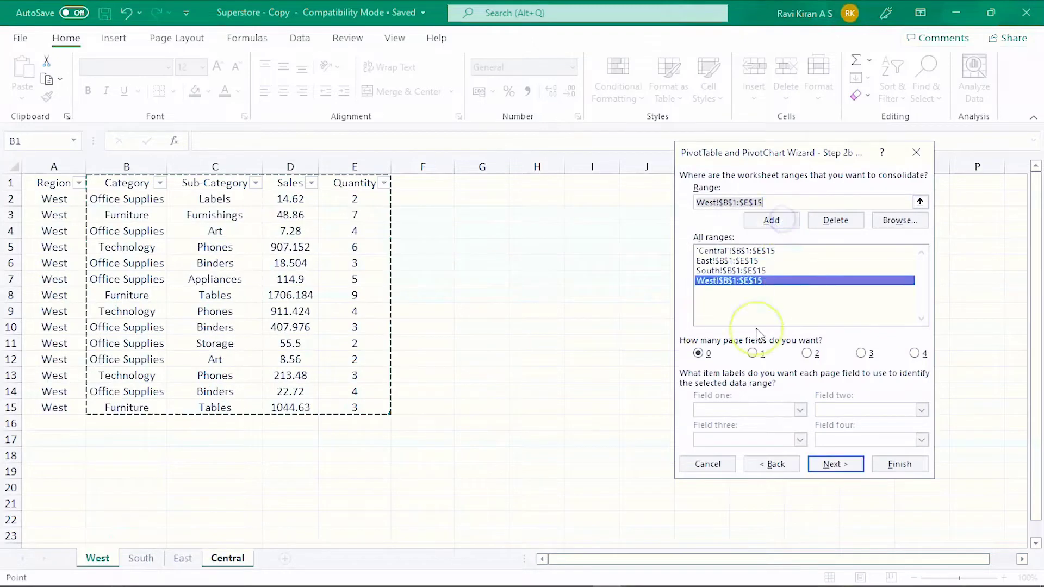
- Set the number of page fields to 1 and label the West range "West" in field one
left_click(754, 353)
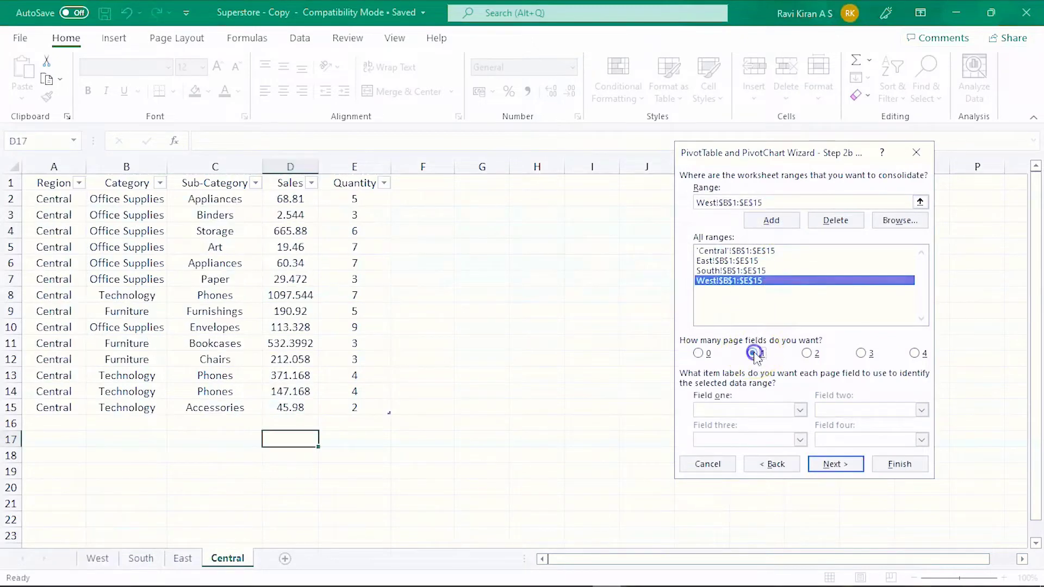
left_click(723, 411)
left_click(800, 410)
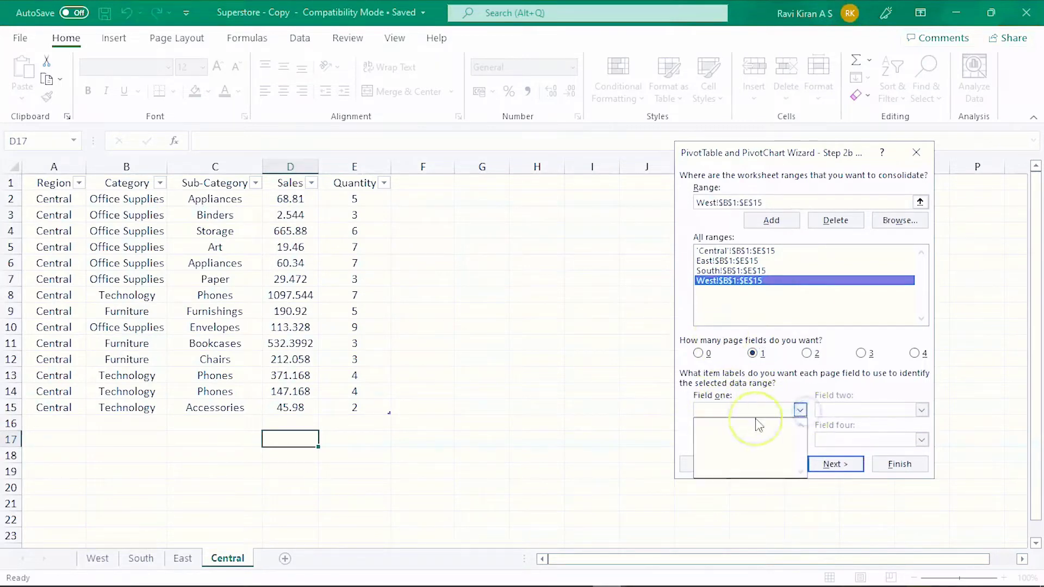
left_click(740, 407)
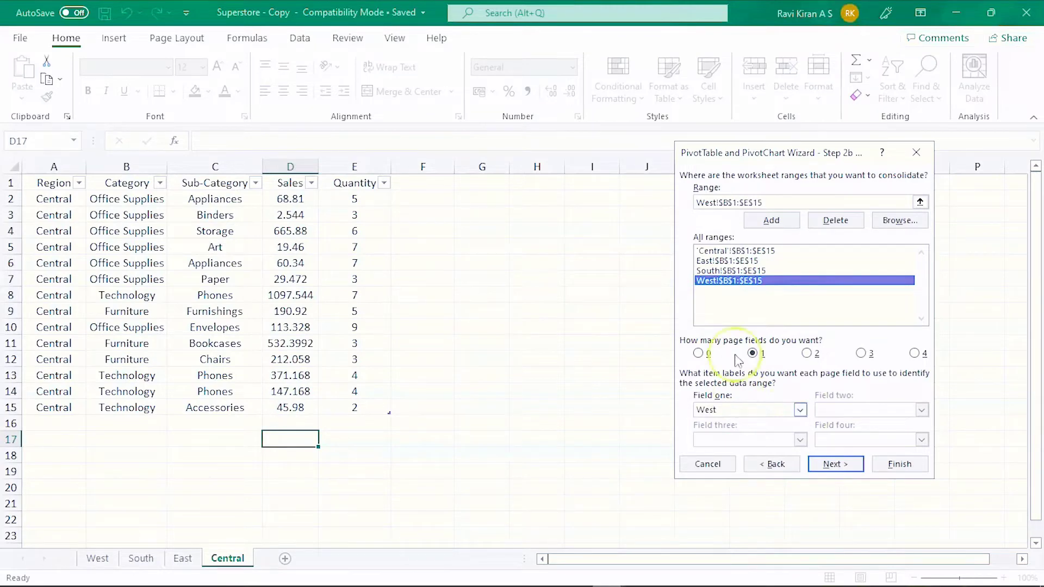
- Label the South, East and Central ranges "South", "East" and "Central" in page field one
left_click(733, 270)
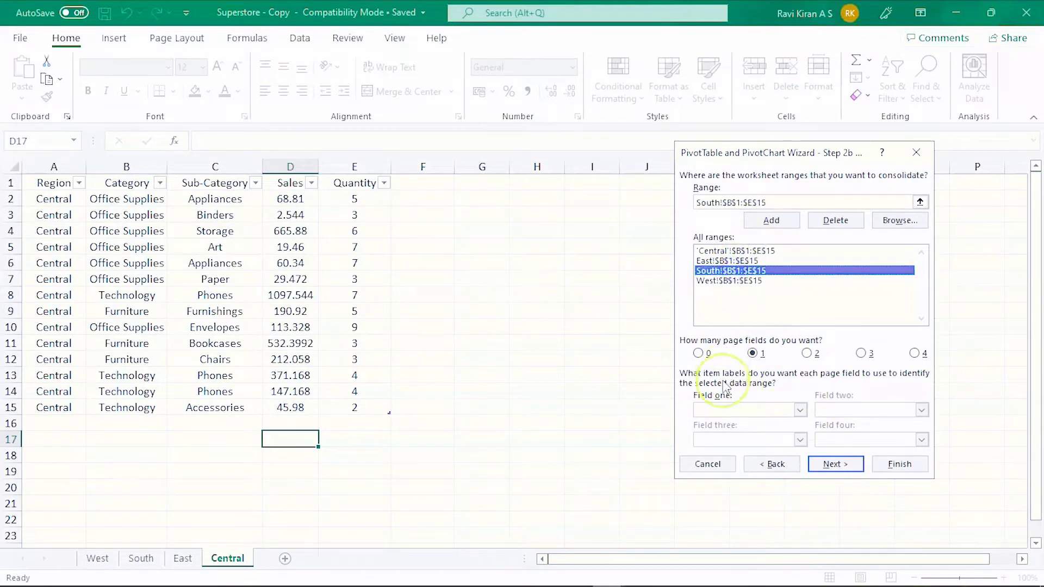
left_click(722, 410)
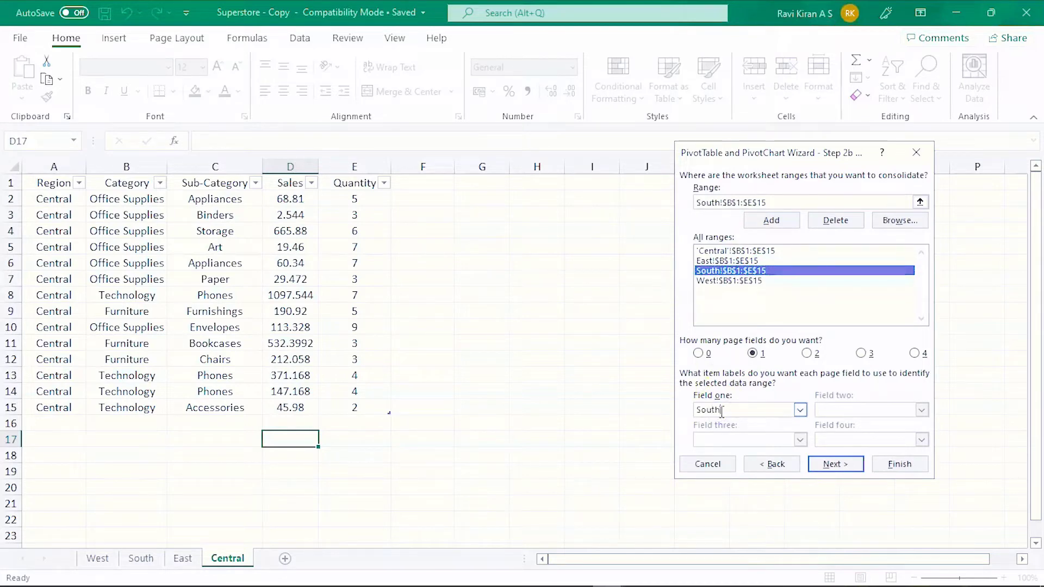
left_click(772, 261)
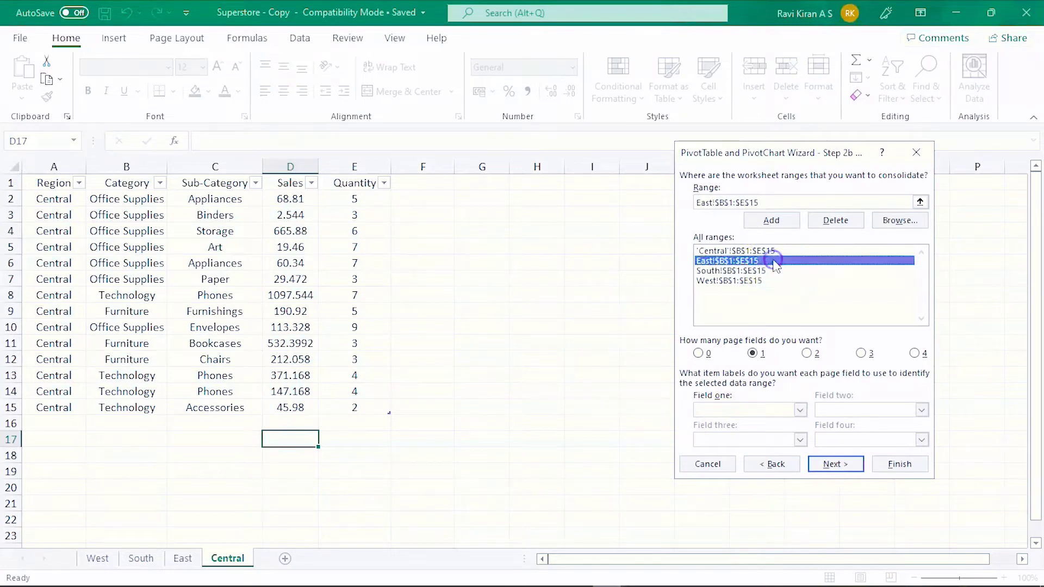
left_click(739, 415)
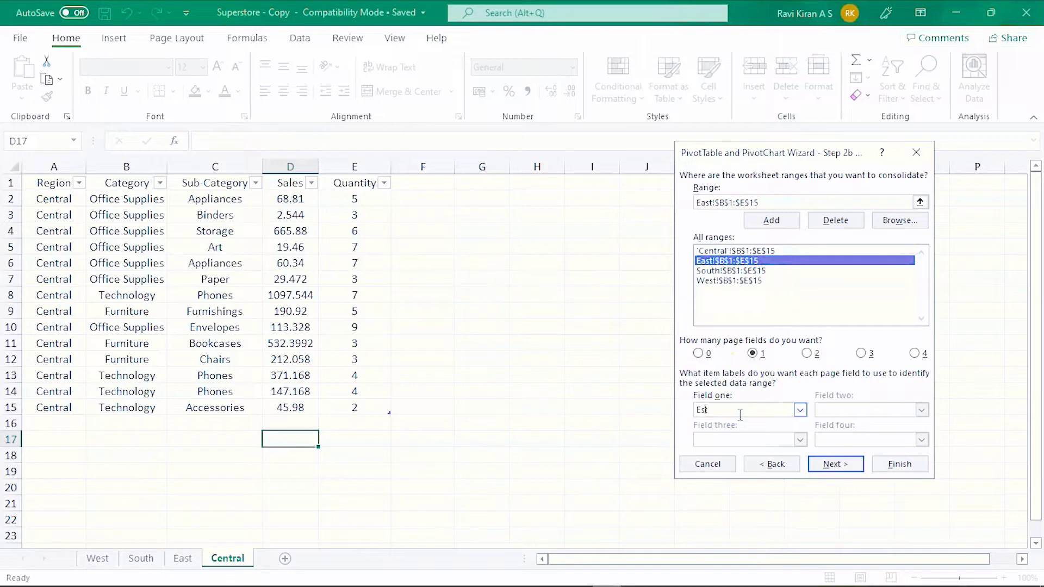
left_click(734, 250)
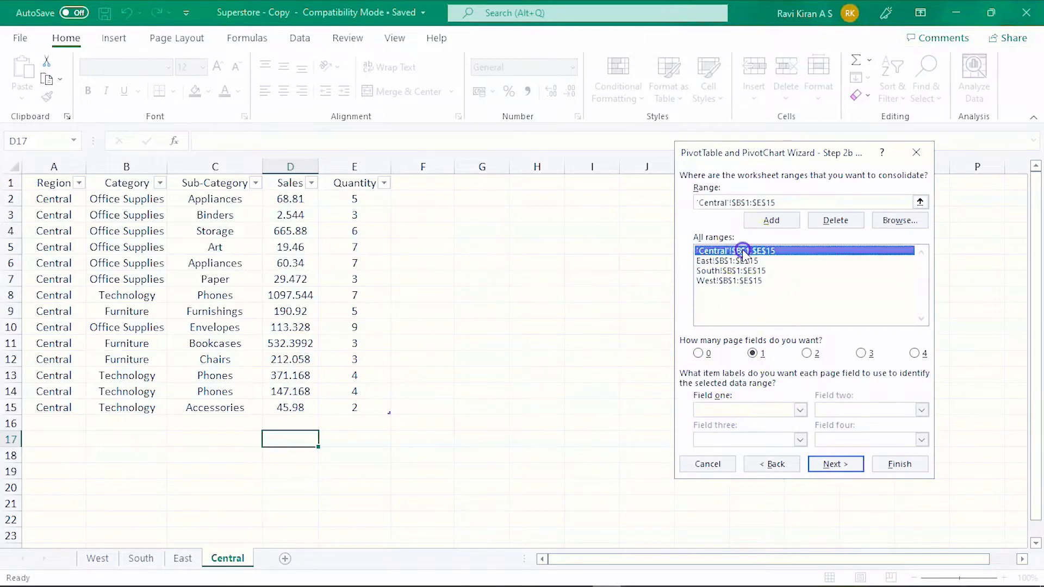
left_click(723, 412)
key("alt+Down")
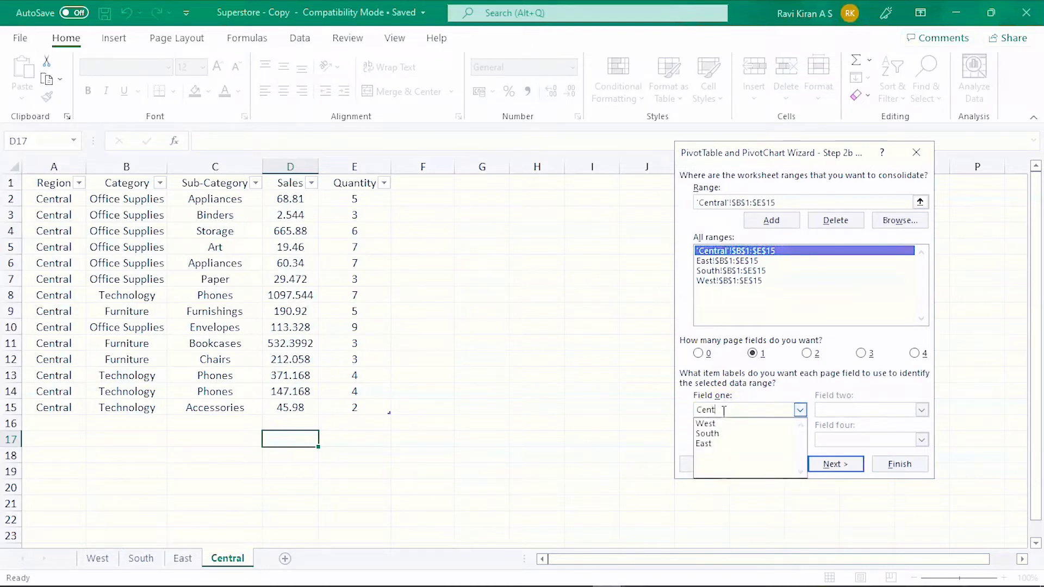
- Place the PivotTable report on a new worksheet and finish the wizard
left_click(836, 464)
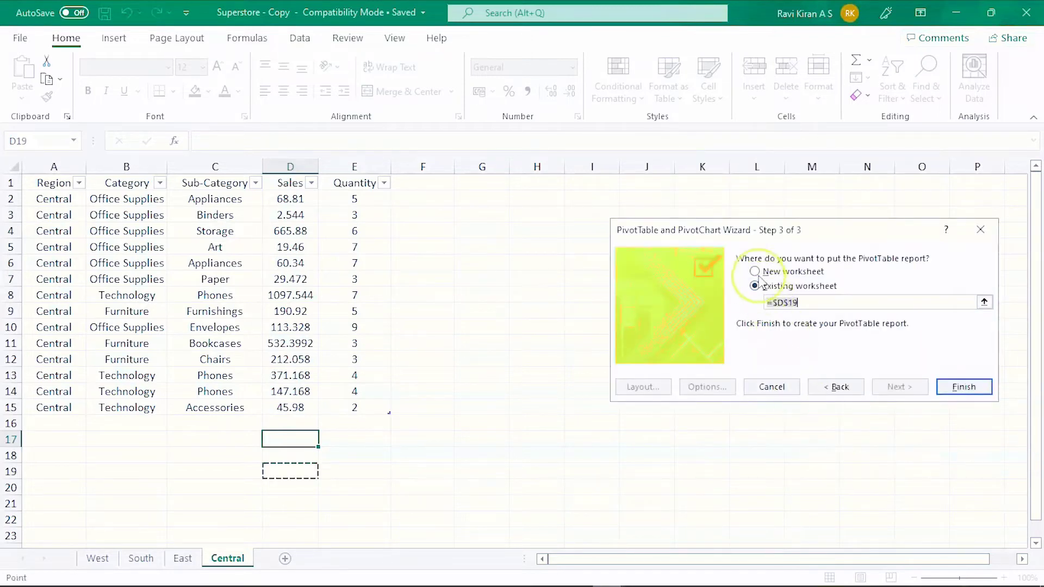
left_click(755, 271)
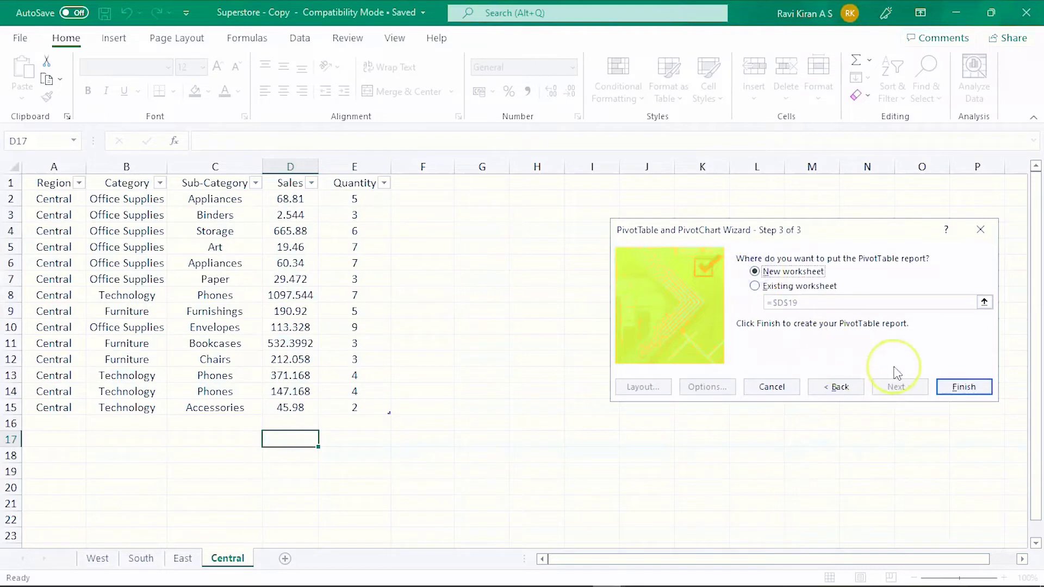
left_click(964, 387)
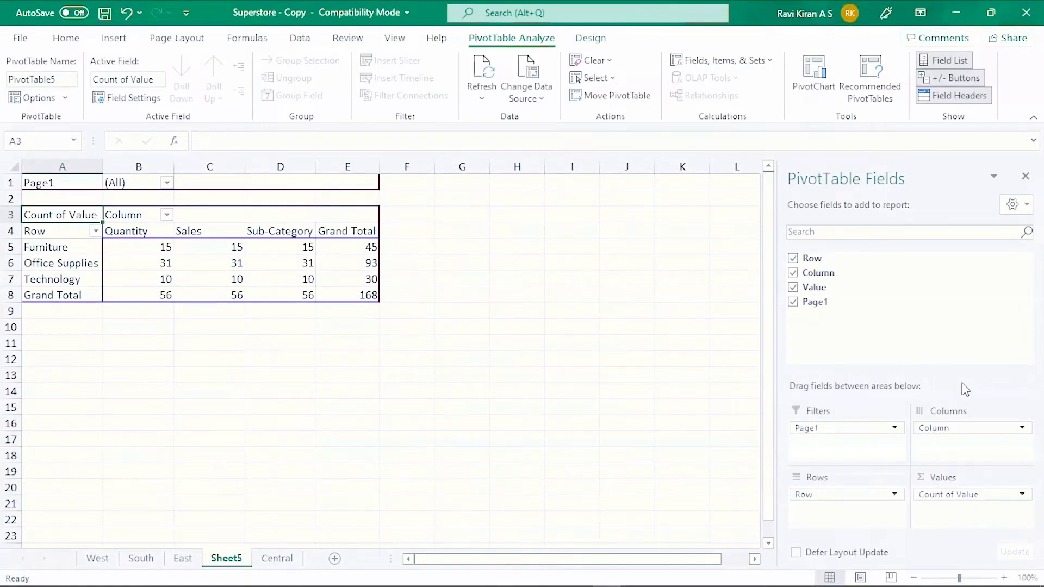
- Change the PivotTable's value field to summarize by Sum instead of Count
left_click(945, 494)
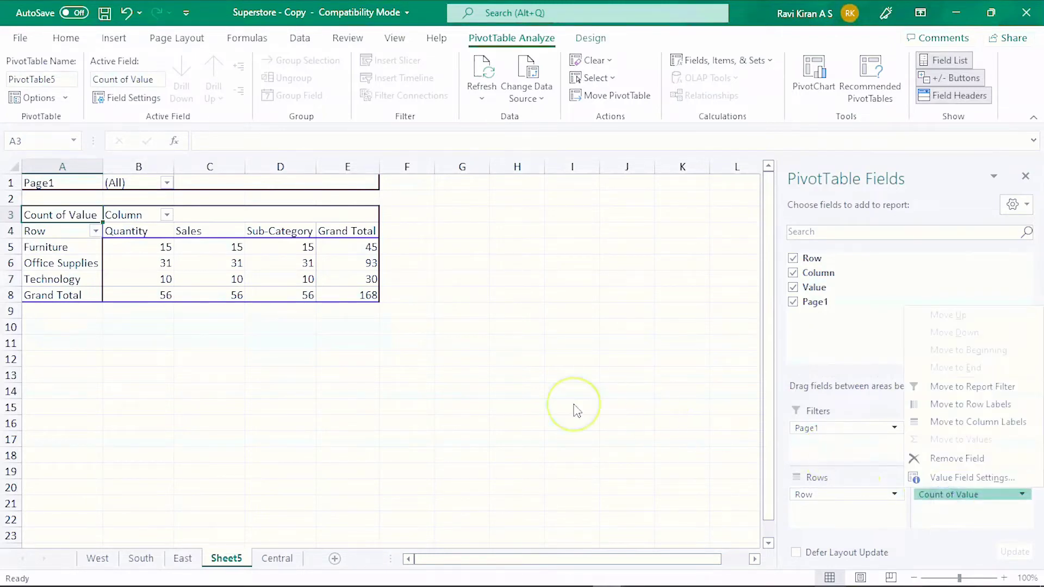
left_click(279, 263)
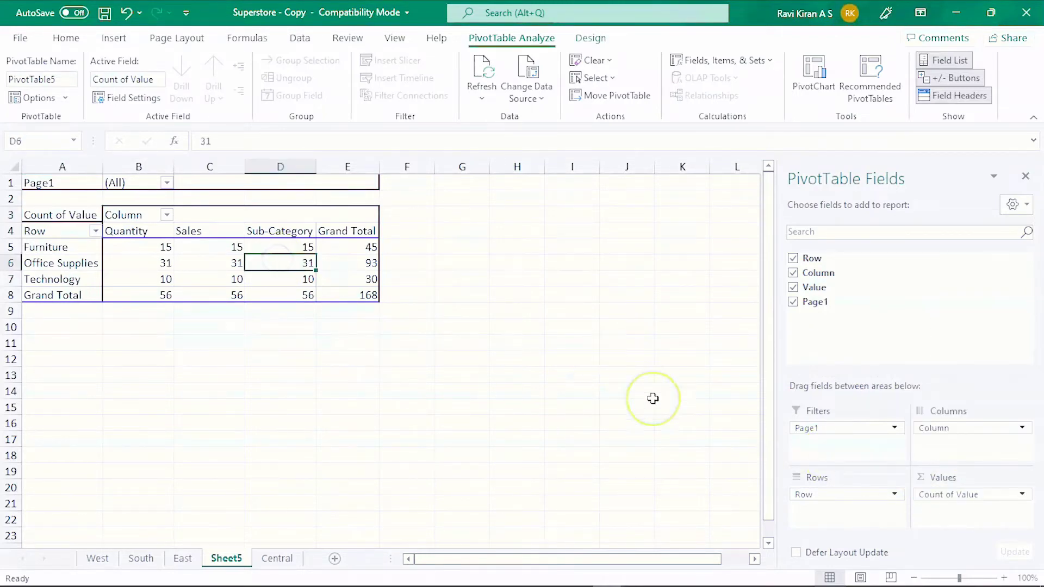
left_click(936, 494)
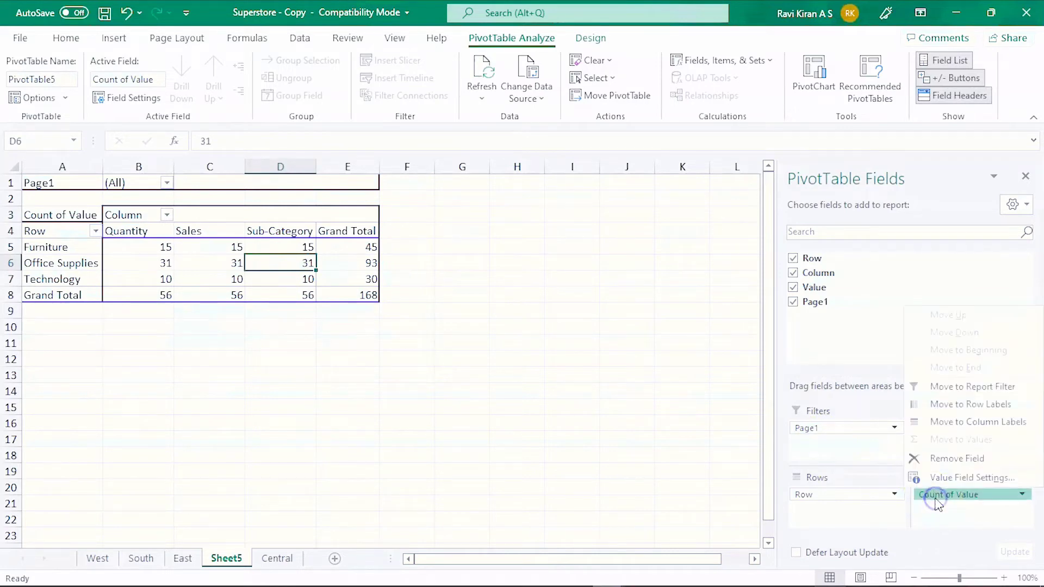
left_click(935, 479)
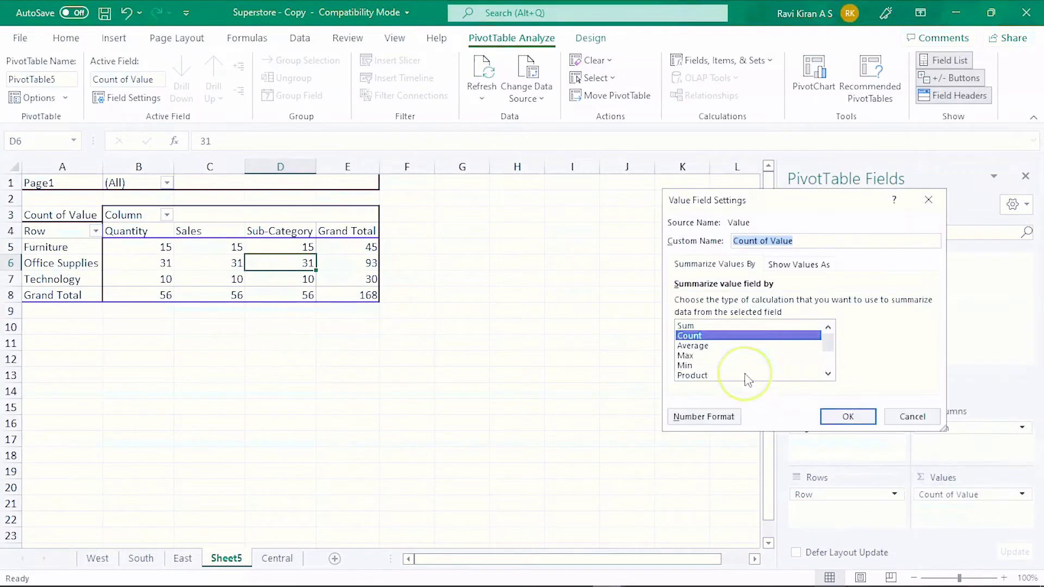
left_click(711, 336)
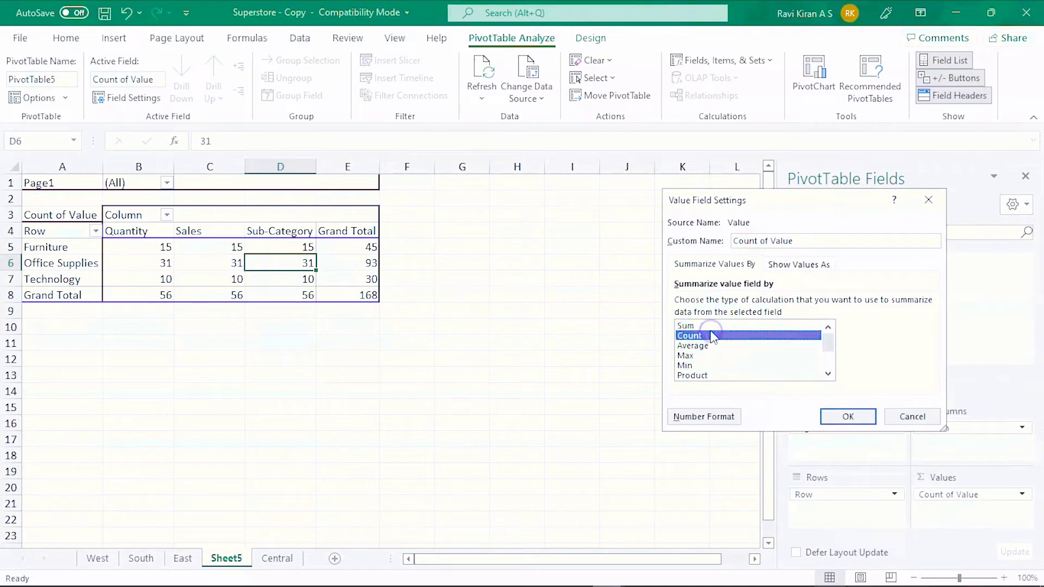
left_click(713, 326)
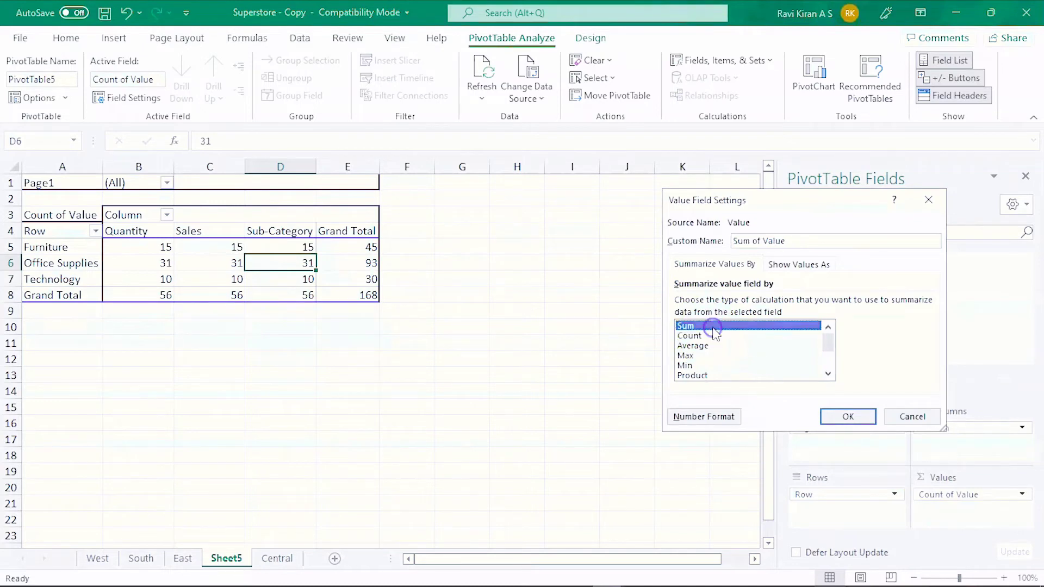
left_click(800, 379)
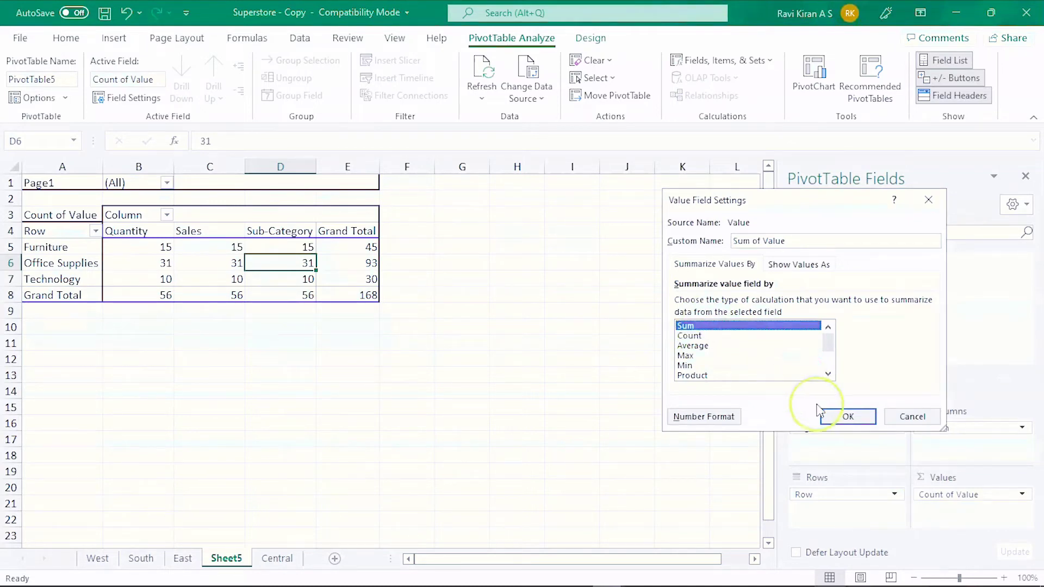
left_click(847, 416)
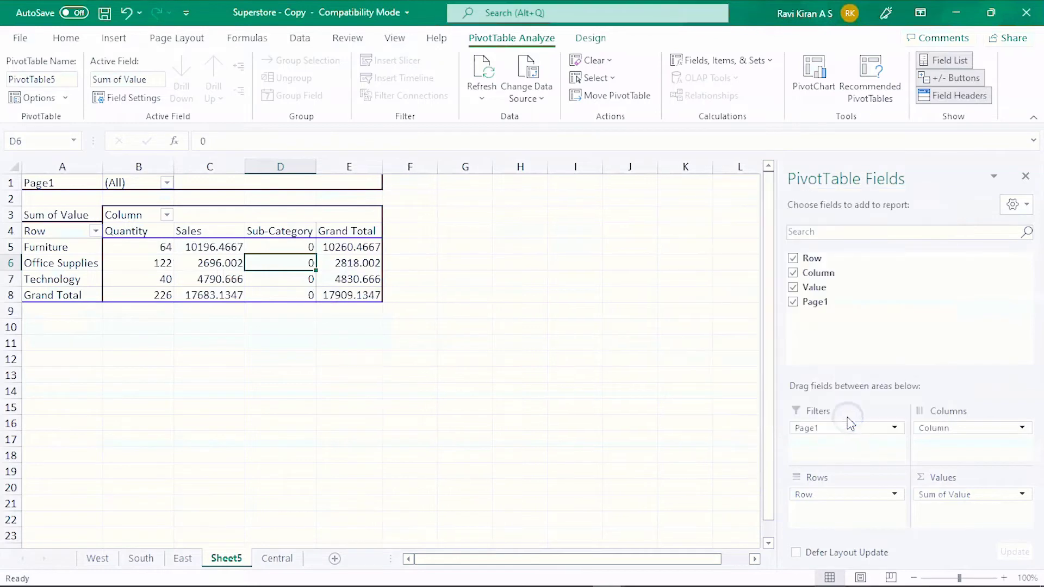
- Filter the PivotTable's Page1 field to show only the Central region
left_click(167, 183)
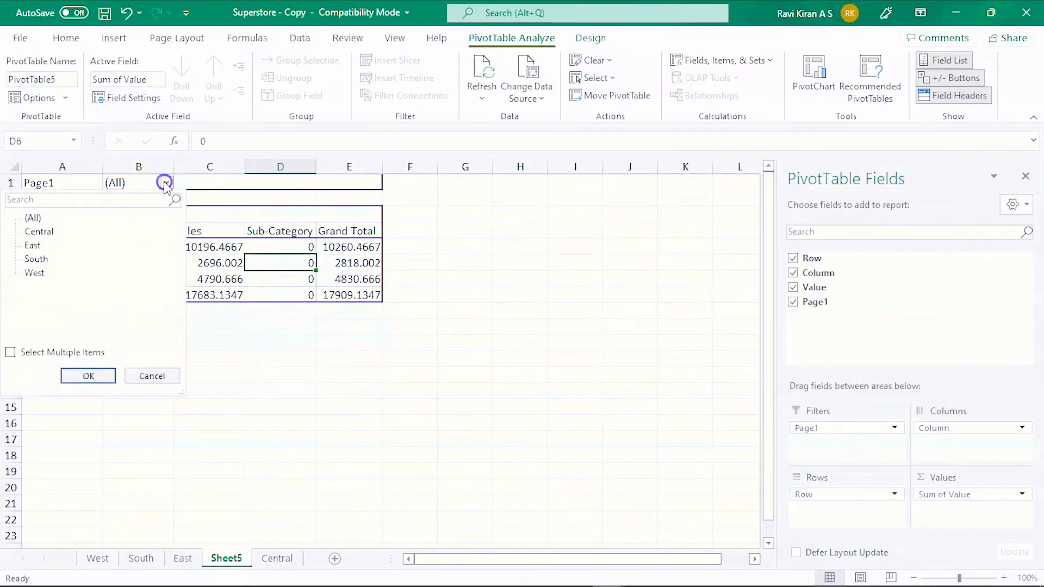
left_click(40, 233)
left_click(75, 378)
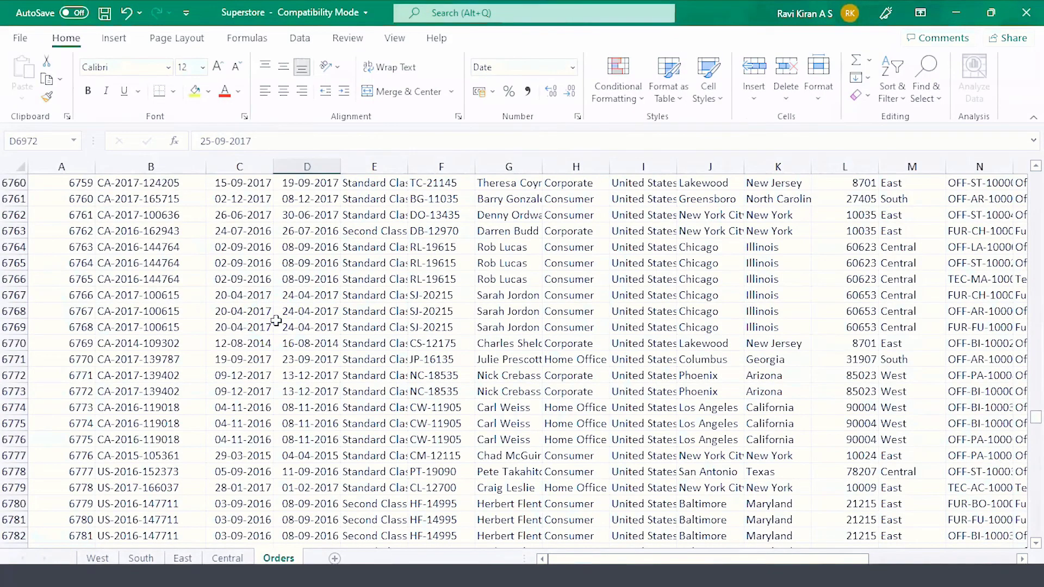
- Examine the Orders sheet's columns from the first row in the Superstore workbook, and view the East sheet in Superstore - Copy
scroll(276, 321, "up", 20)
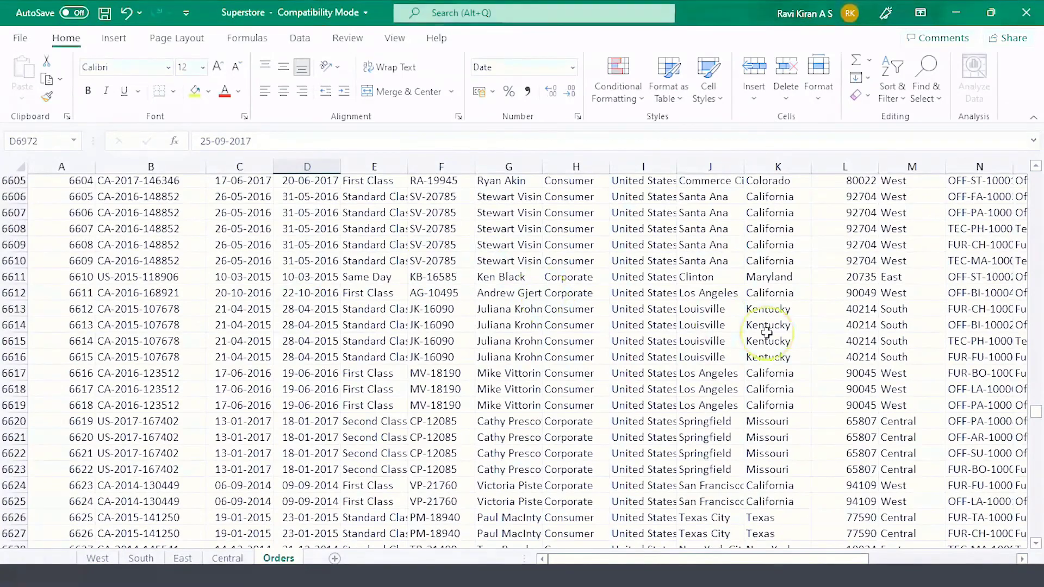
left_click_drag(1036, 414, 1037, 182)
scroll(377, 284, "up", 20)
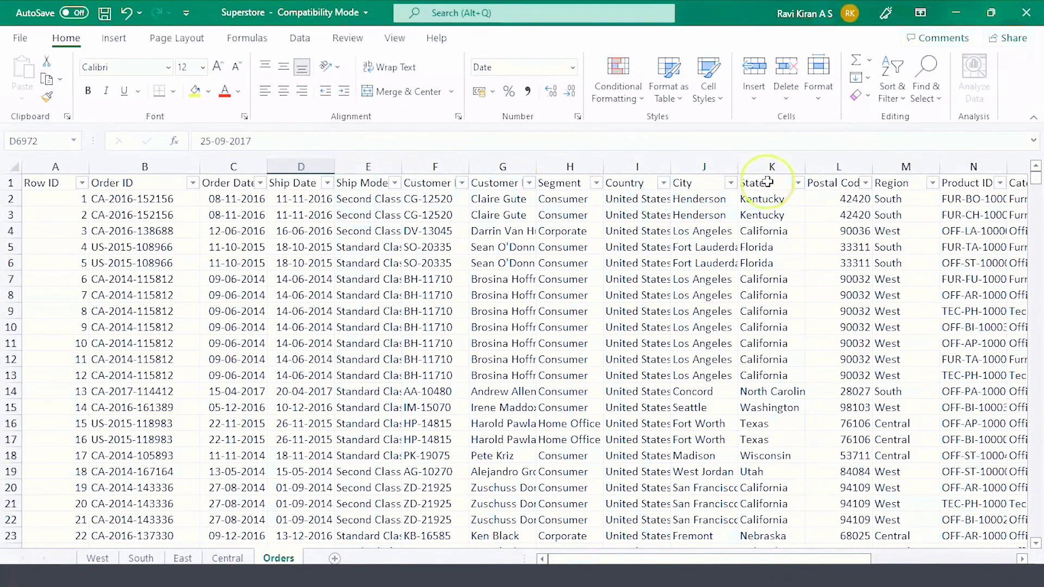
scroll(816, 312, "right", 10)
scroll(817, 313, "left", 4)
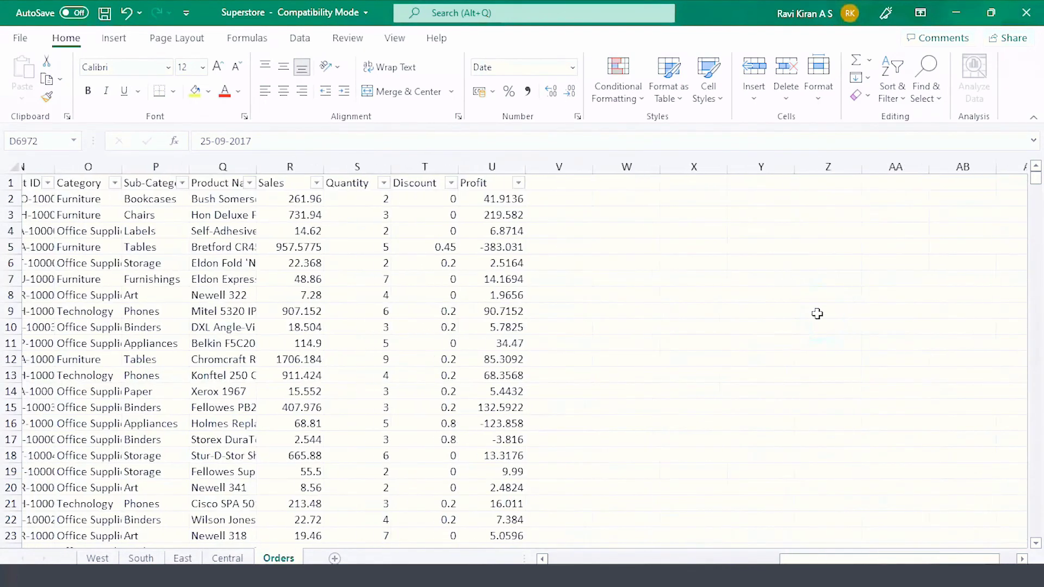
scroll(817, 314, "left", 4)
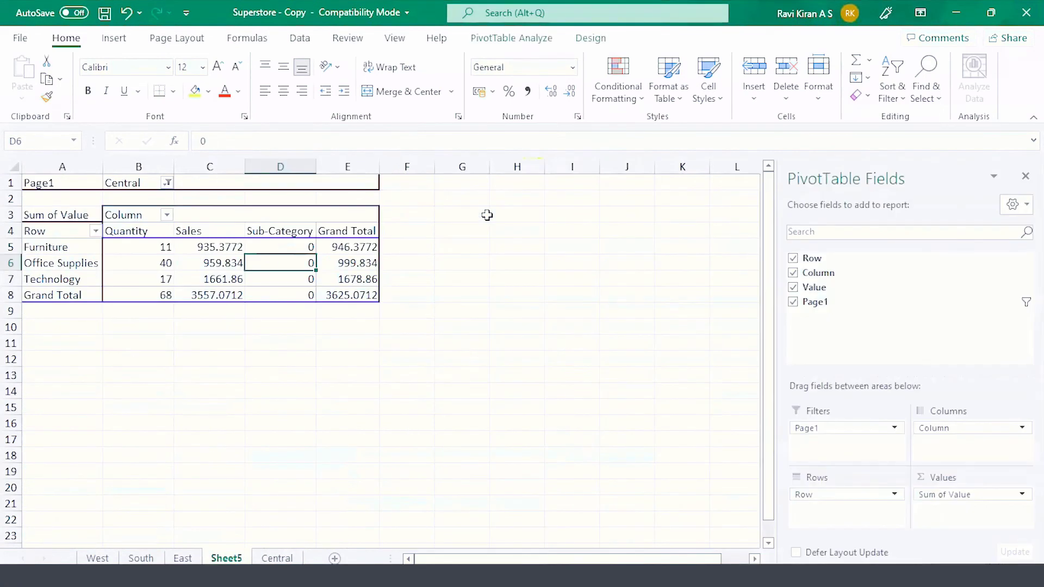
left_click(183, 559)
left_click(183, 558)
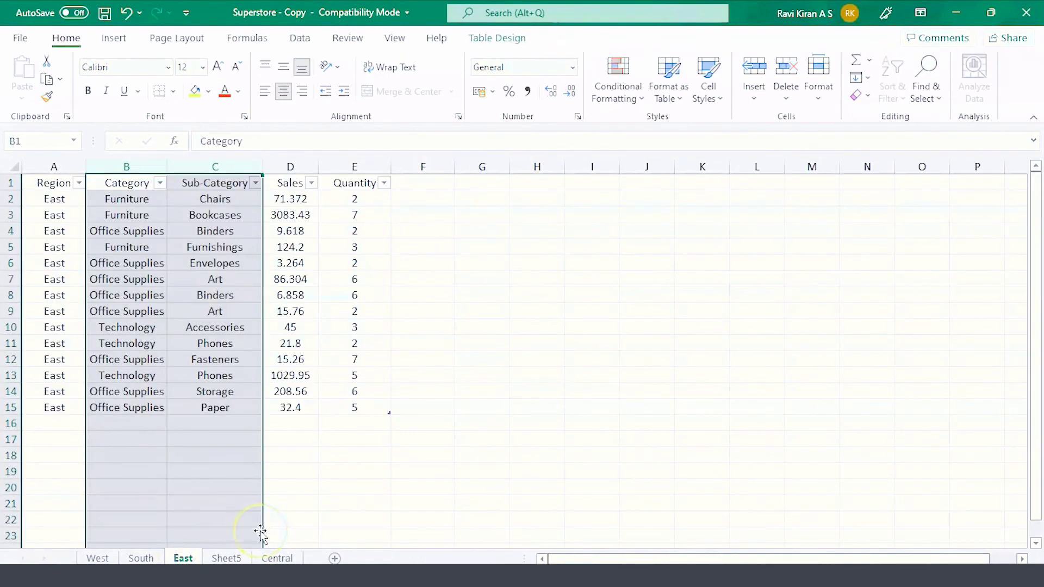